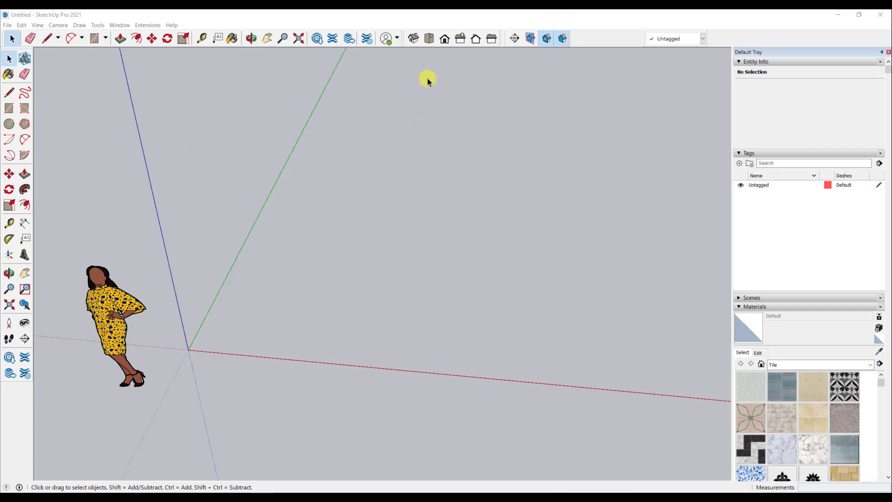
- Switch to top view and draw a 120 × 120 inch square face from the origin
left_click(428, 38)
middle_click_drag(419, 150, 166, 315)
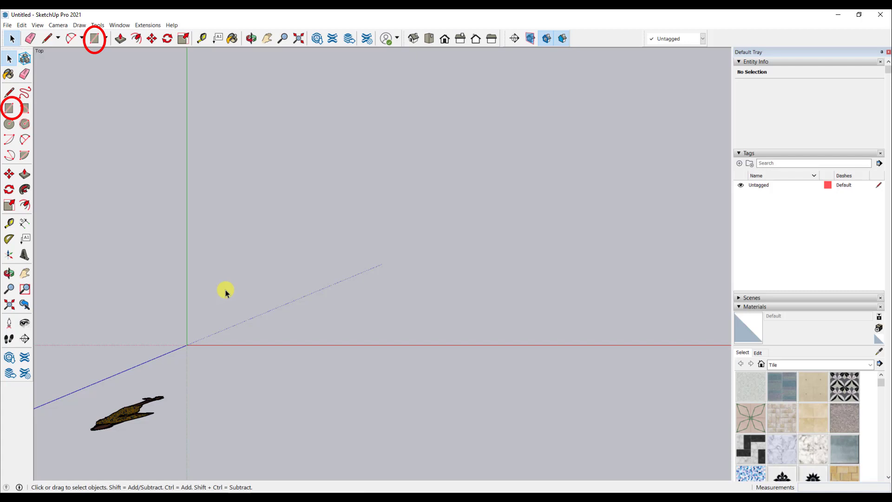
key("r")
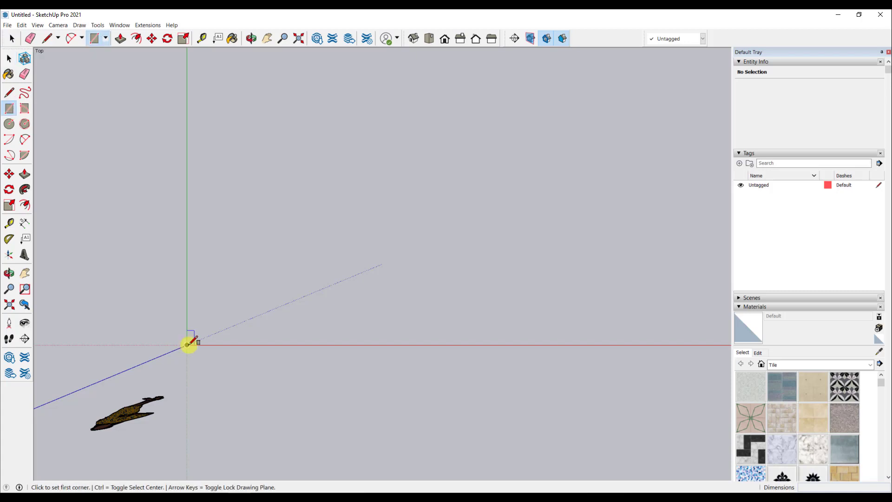
left_click(187, 345)
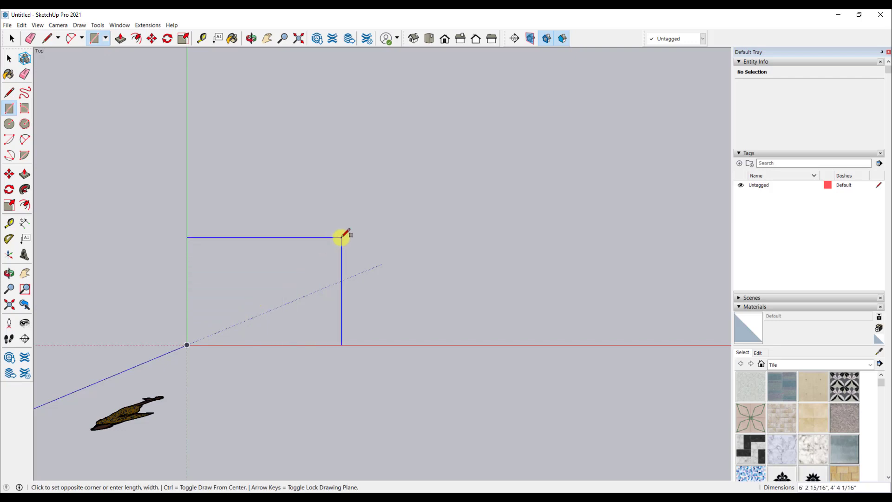
type("120,120")
key("Return")
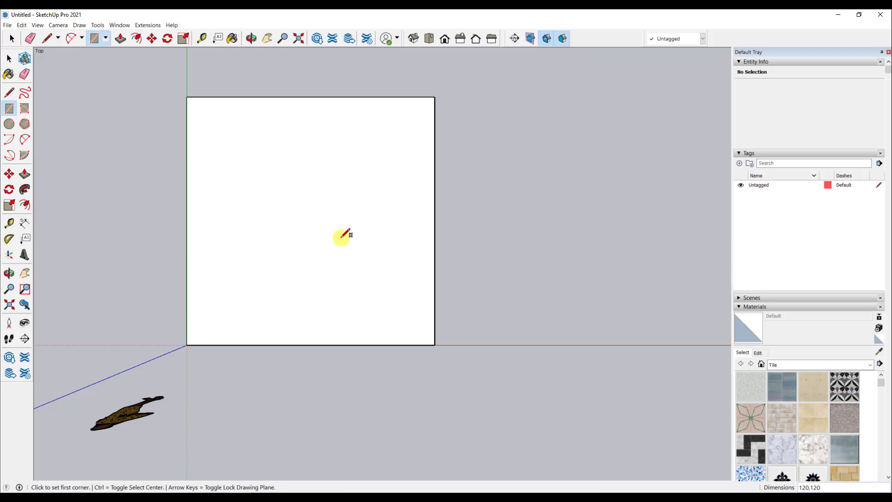
- Check in Entity Info that the top and right edges are 10 ft and the face is 100 ft²
key("space")
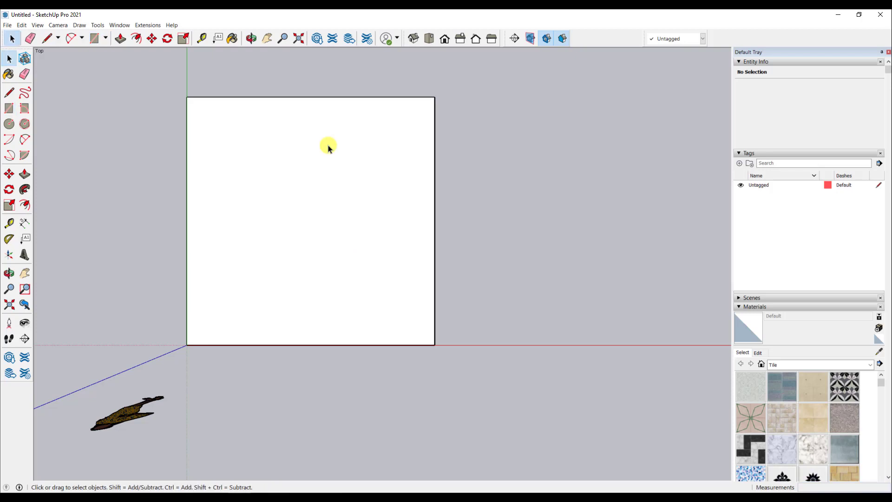
left_click(324, 98)
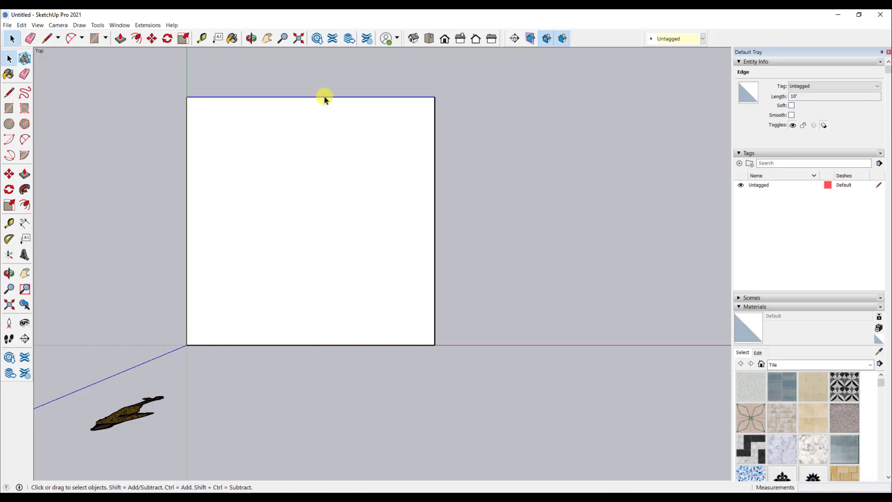
left_click(435, 202)
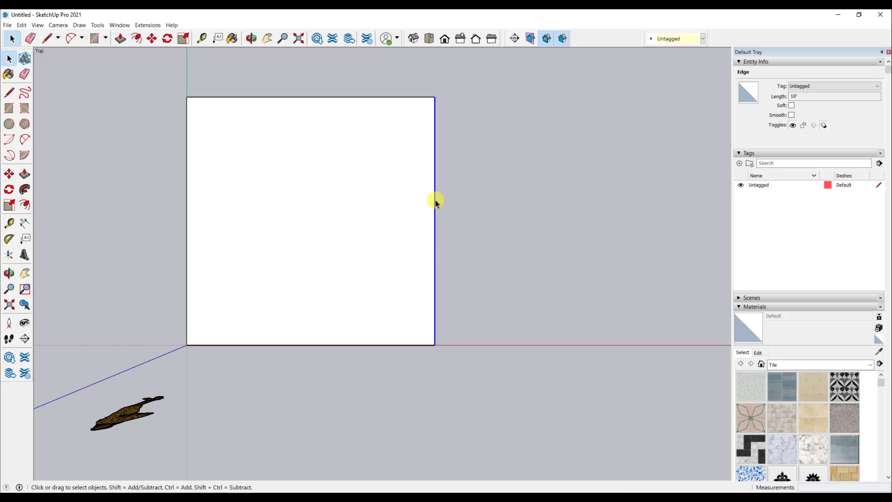
left_click(402, 204)
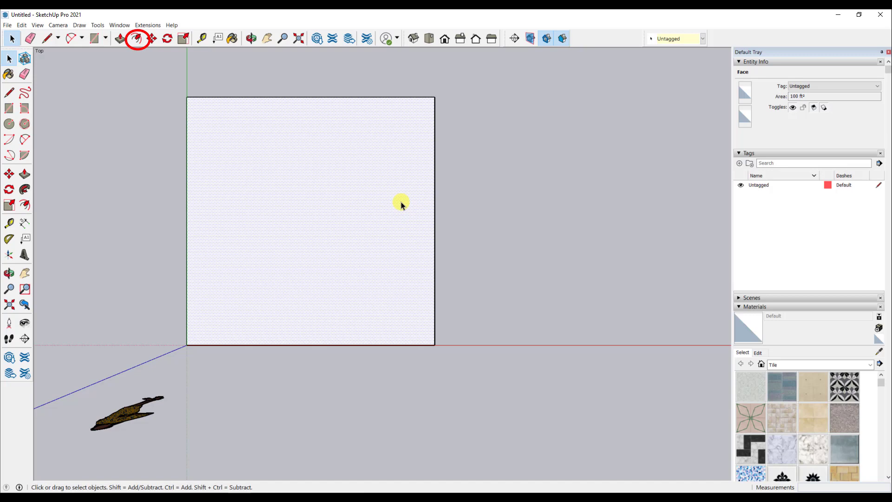
- Offset the square's outline 4 inches outward to create the wall border
key("f")
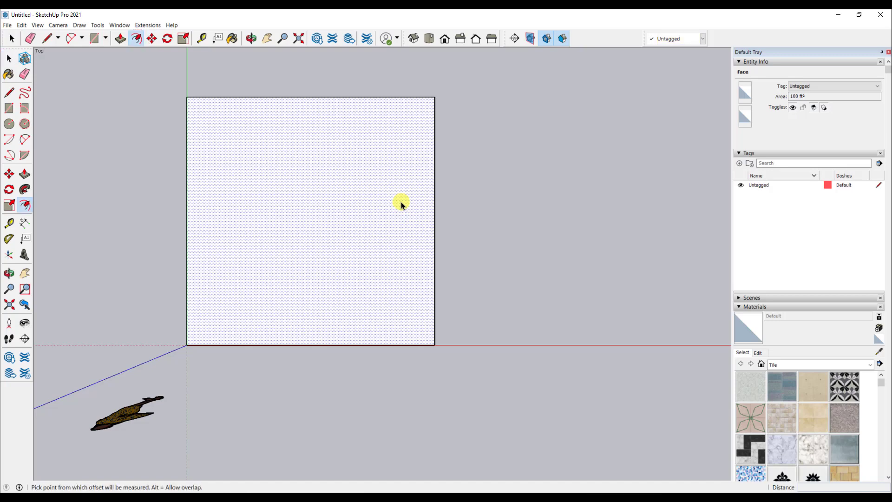
left_click(434, 223)
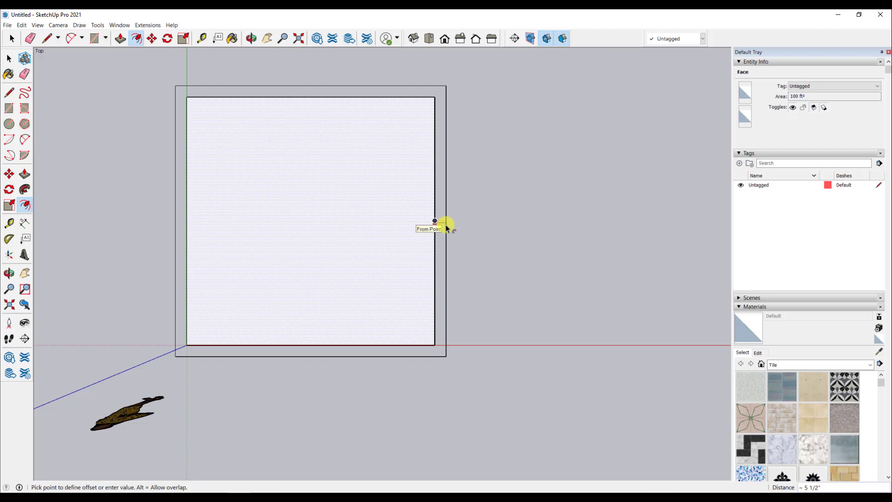
type("4")
key("Return")
key("space")
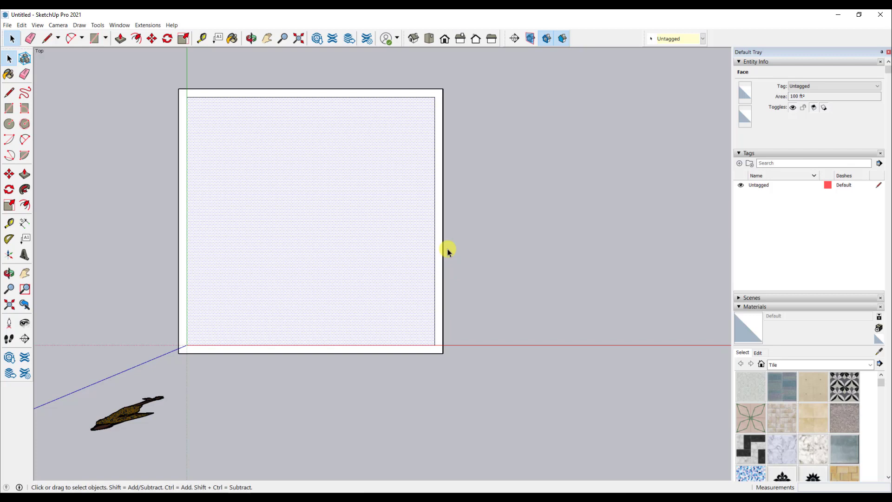
- Delete the inner square floor face and window-select all nine wall ring entities
double_click(439, 244)
right_click(440, 246)
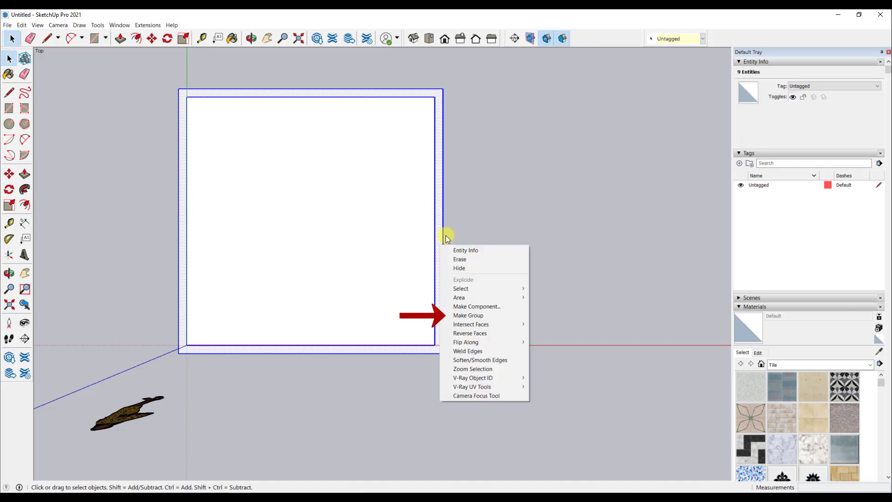
left_click(495, 180)
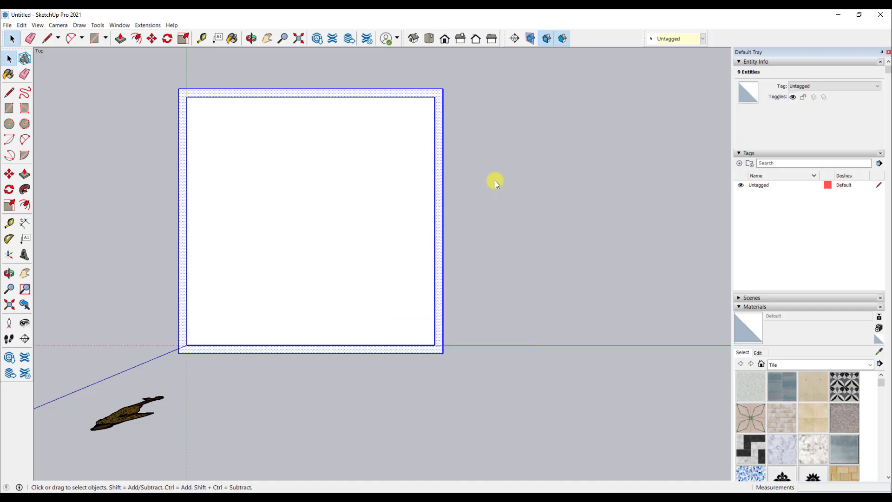
left_click(495, 181)
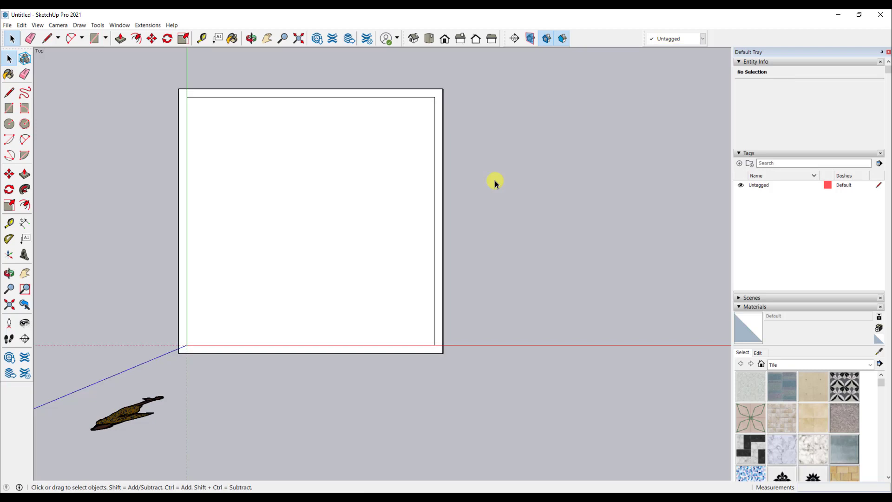
left_click(370, 202)
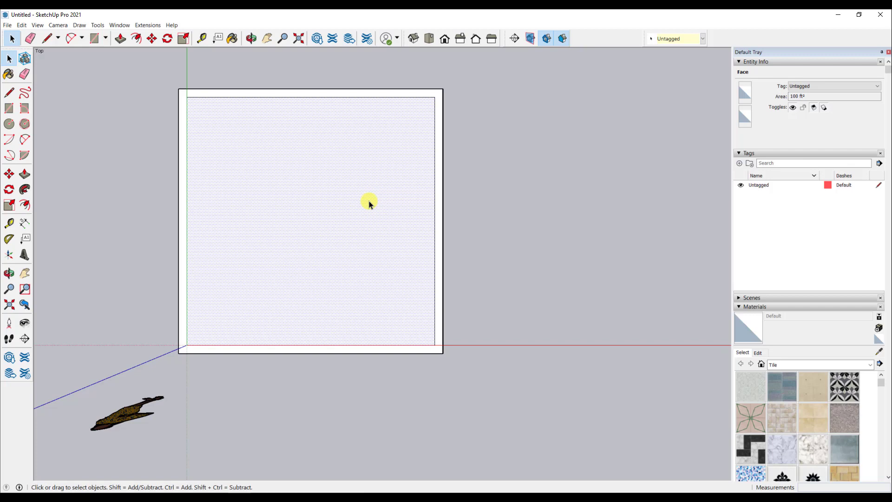
key("Delete")
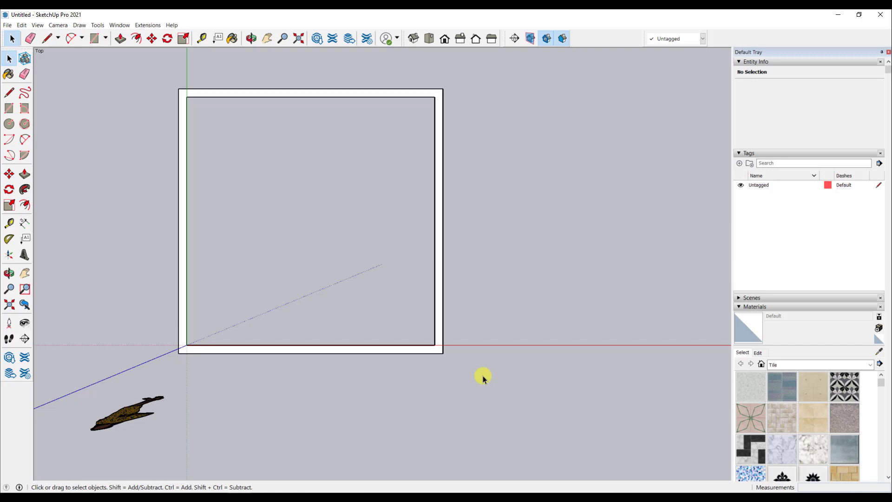
left_click_drag(483, 376, 134, 65)
left_click_drag(133, 65, 134, 65)
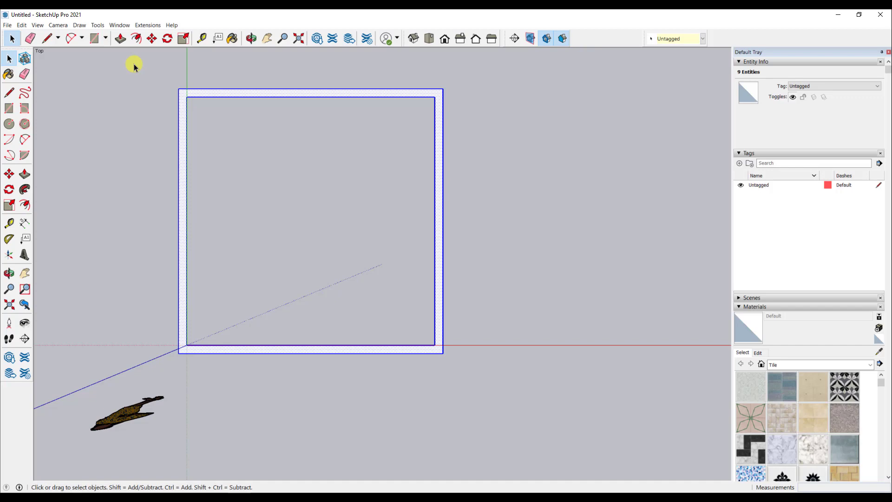
- Combine the nine selected wall entities into one group with Make Group
right_click(439, 166)
left_click(467, 235)
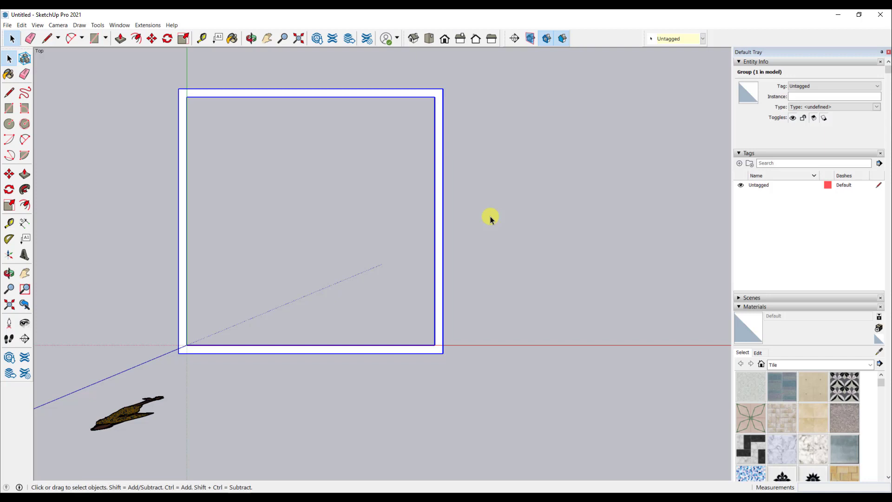
right_click(441, 229)
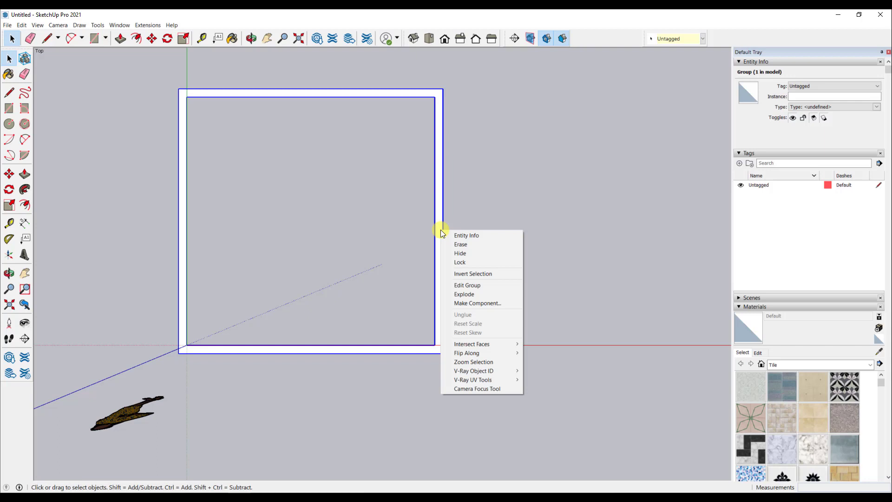
- Draw a 2 × 30 inch door rectangle on the red axis to the right of the room
left_click(461, 204)
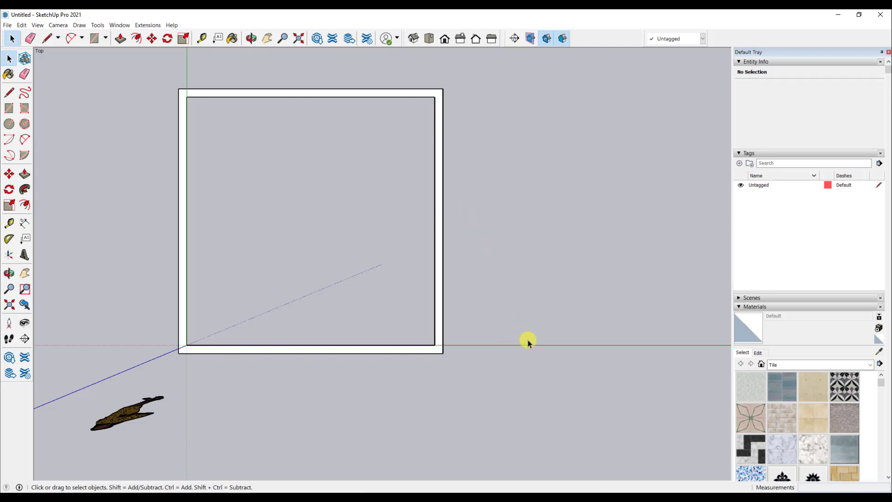
middle_click_drag(531, 347, 409, 345, "shift")
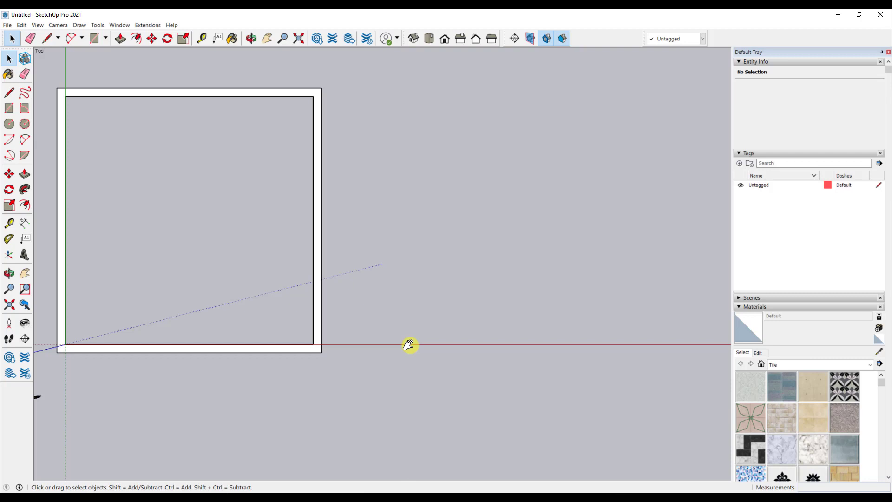
key("r")
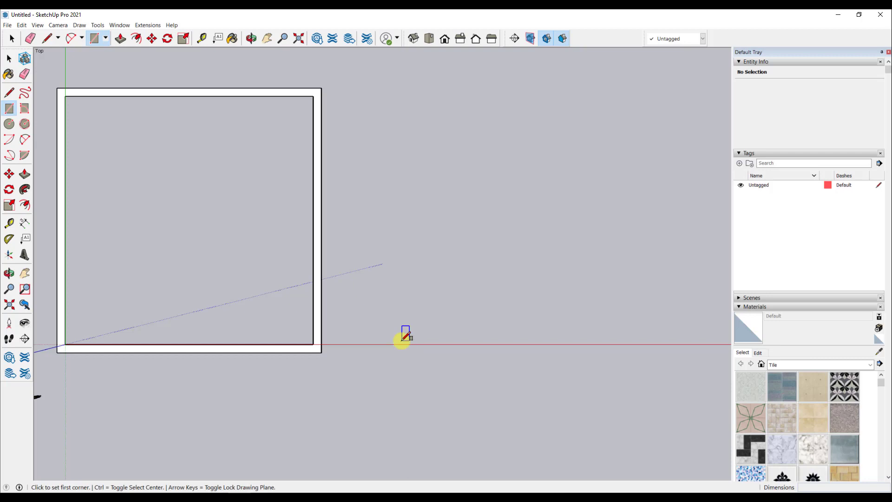
left_click(402, 340)
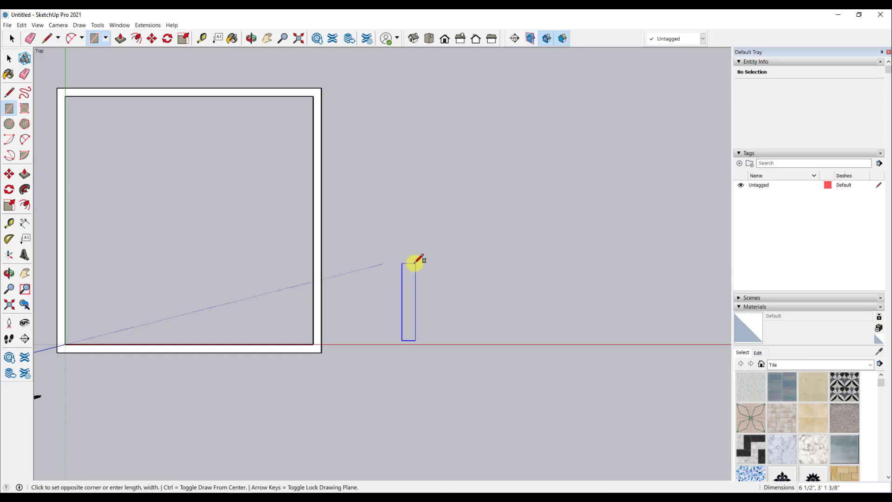
type("2,30")
key("Return")
key("space")
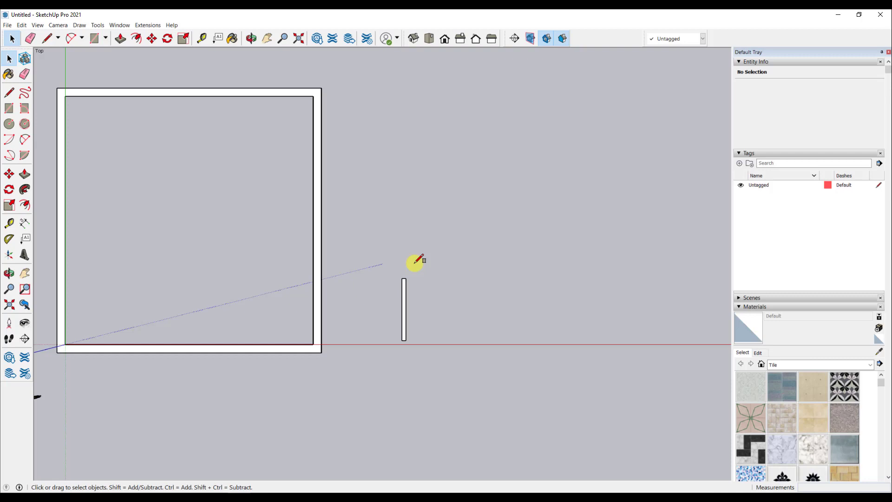
- Draw a 30-inch horizontal line from the door's bottom corner
key("l")
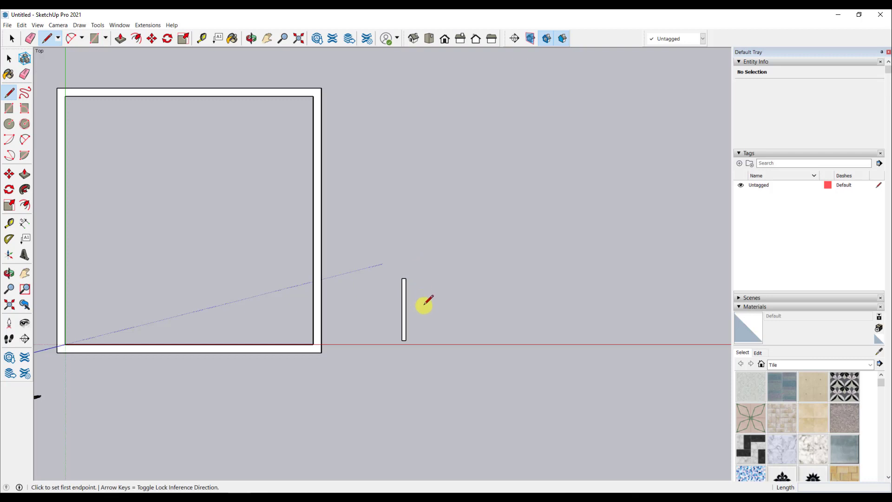
left_click(405, 339)
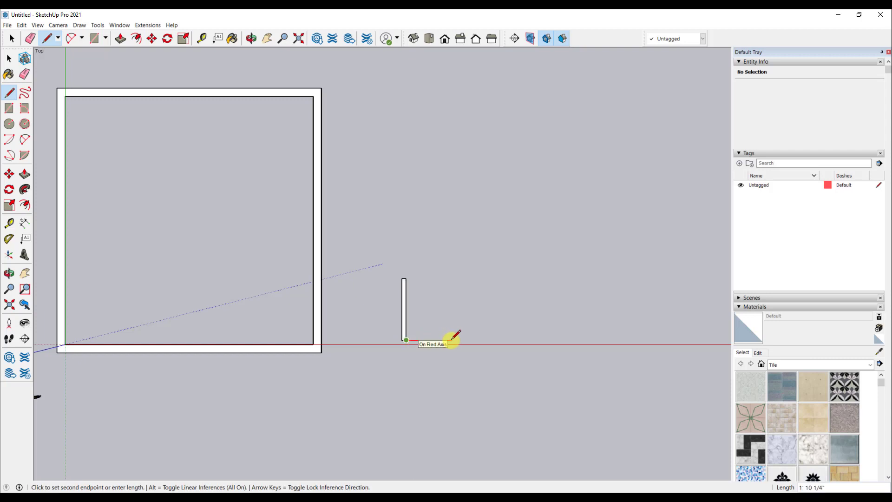
type("30")
key("Return")
key("space")
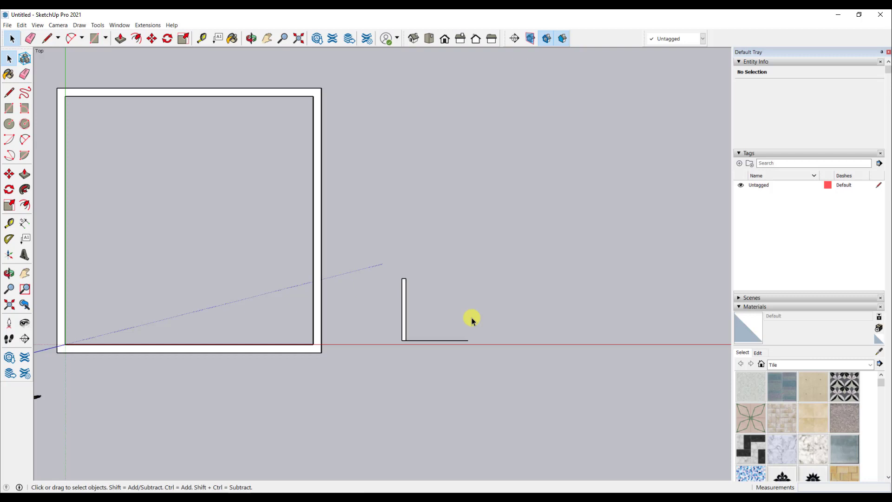
- Draw a two-point swing arc from the door's top to the line's end, then delete its wedge face
left_click(83, 39)
left_click(79, 60)
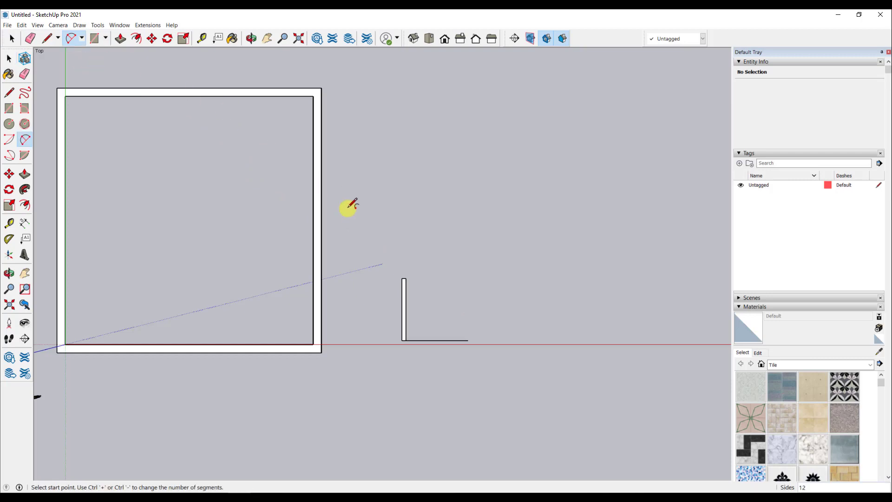
left_click(406, 278)
left_click(406, 279)
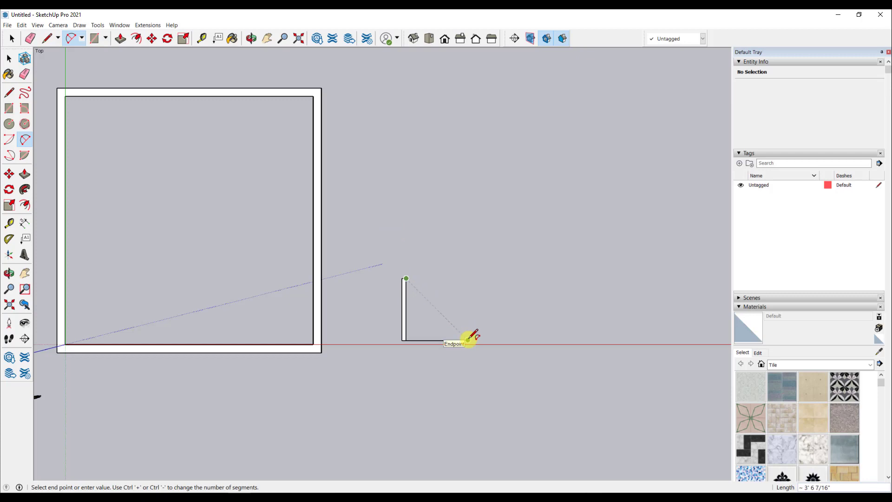
left_click(469, 340)
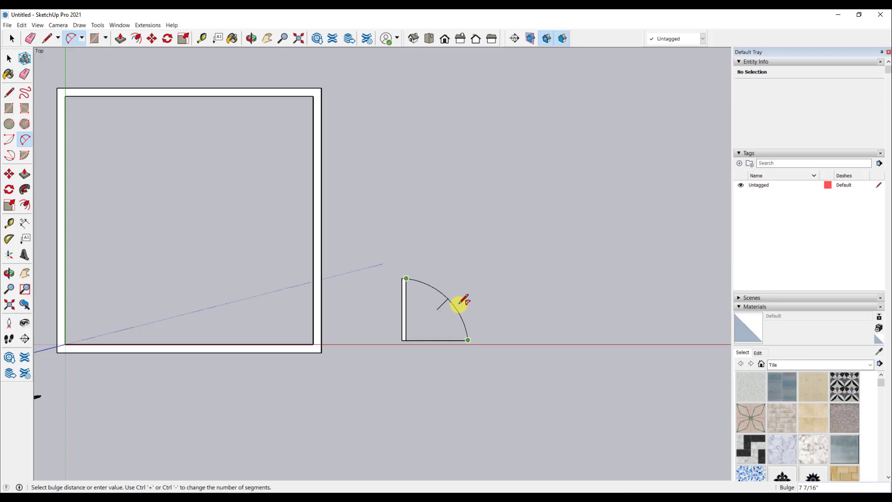
left_click(459, 304)
key("space")
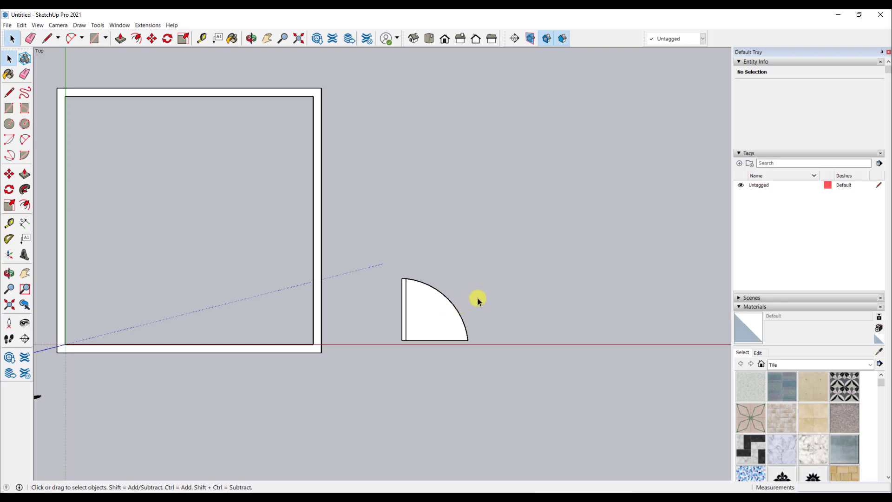
left_click(455, 342)
key("Delete")
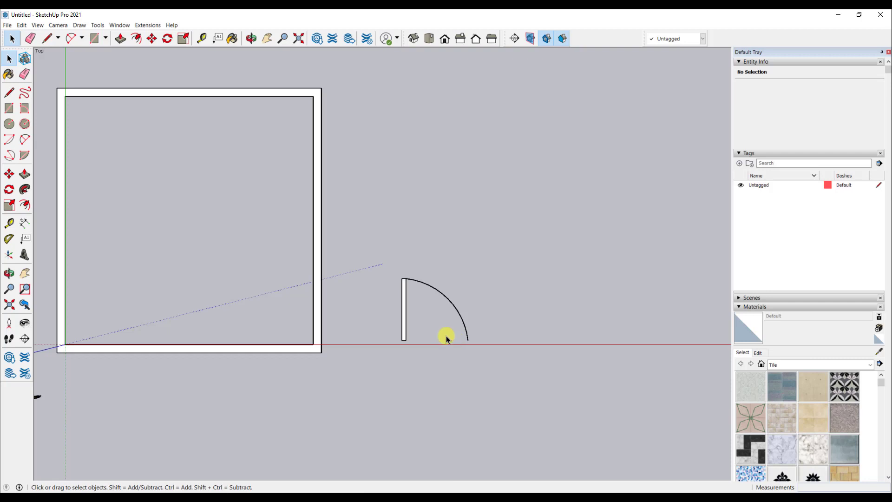
- Crossing-select the door rectangle and swing arc and make them one group
left_click_drag(482, 357, 403, 271)
right_click(405, 301)
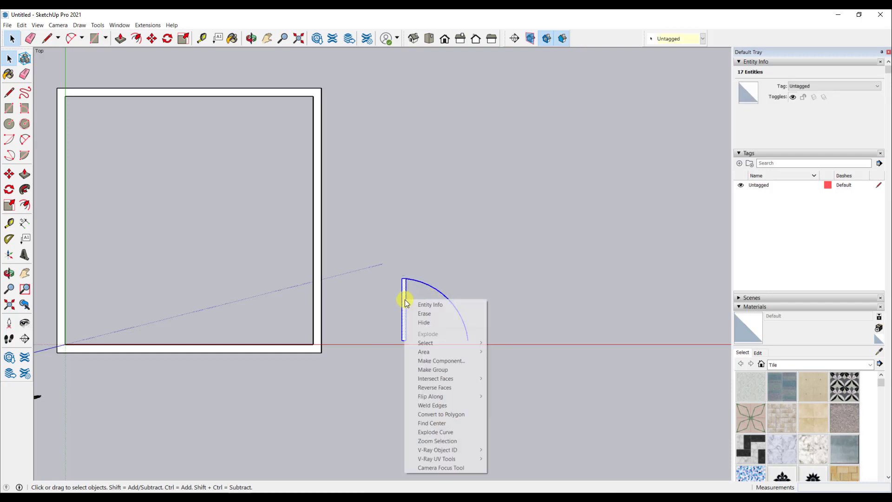
left_click(423, 371)
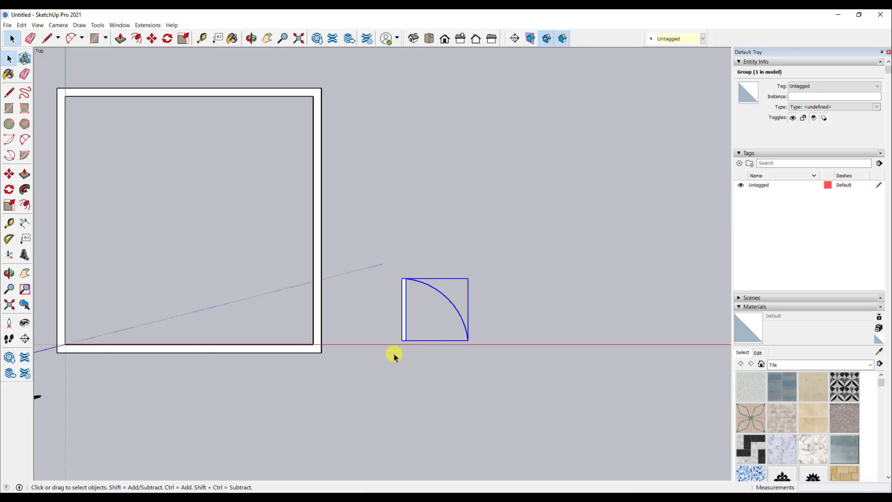
- Move the door group by its corner to the room's inner bottom-left corner, cancelling a second move
key("m")
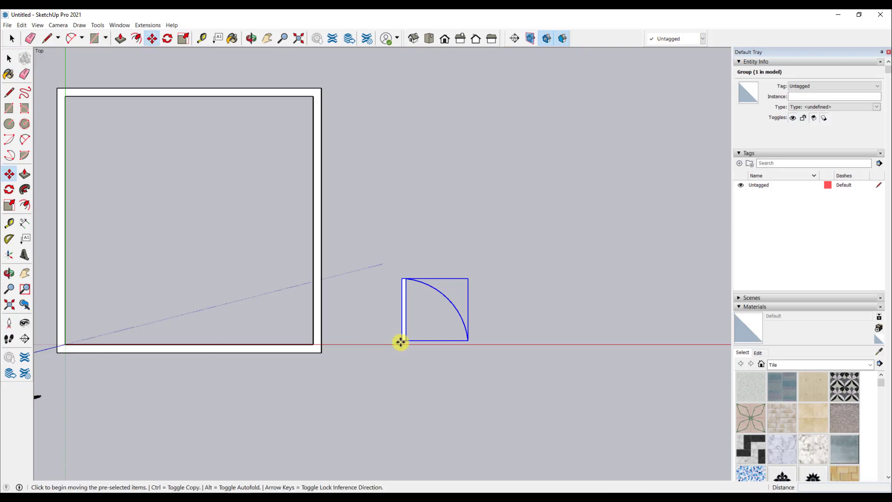
left_click(400, 343)
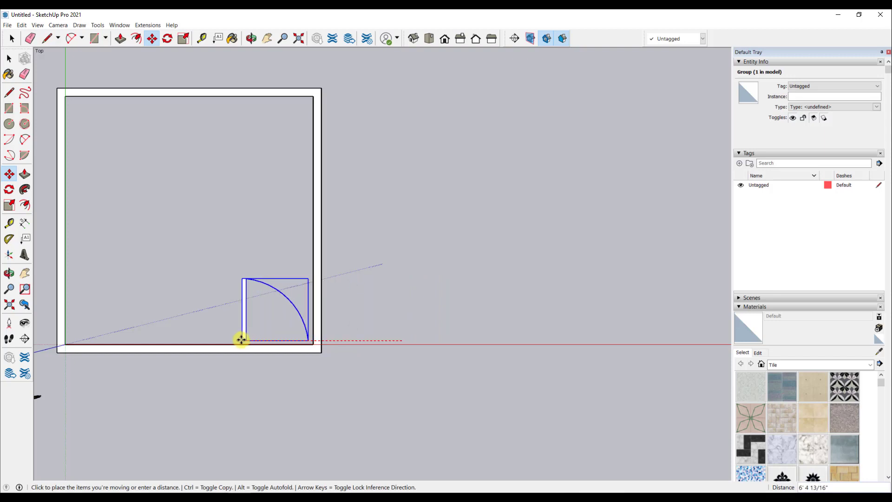
left_click(63, 341)
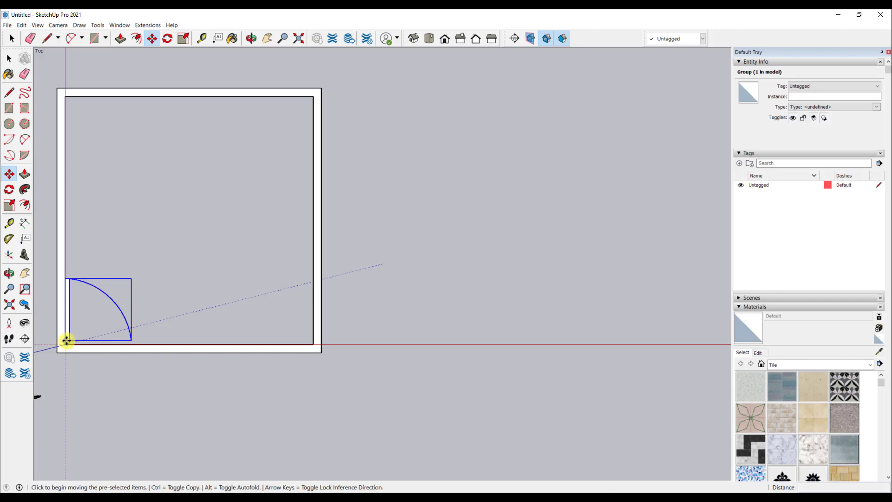
left_click(66, 340)
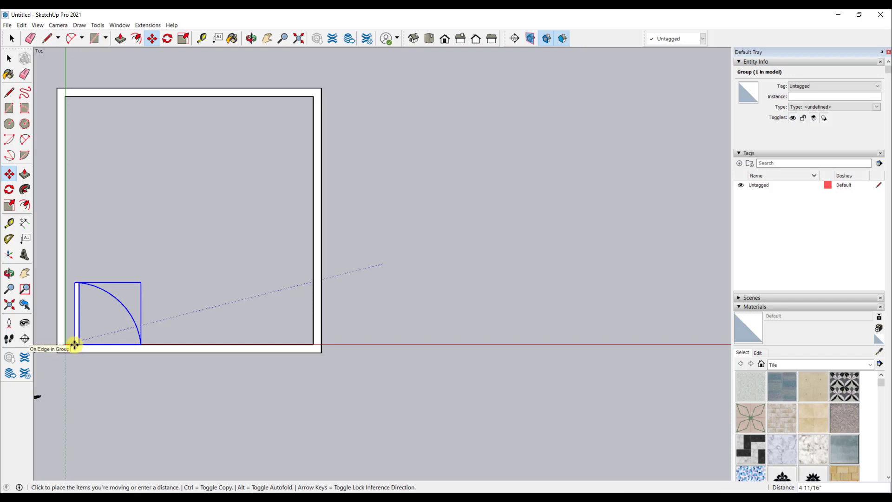
key("space")
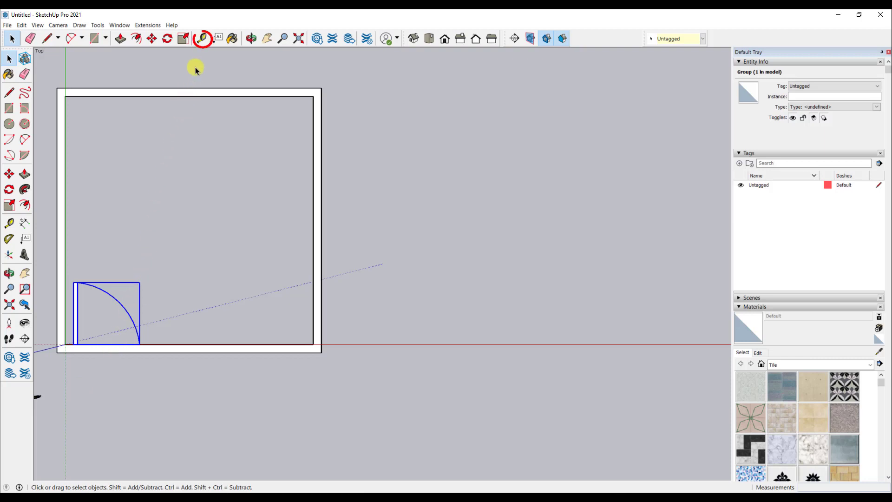
left_click(202, 38)
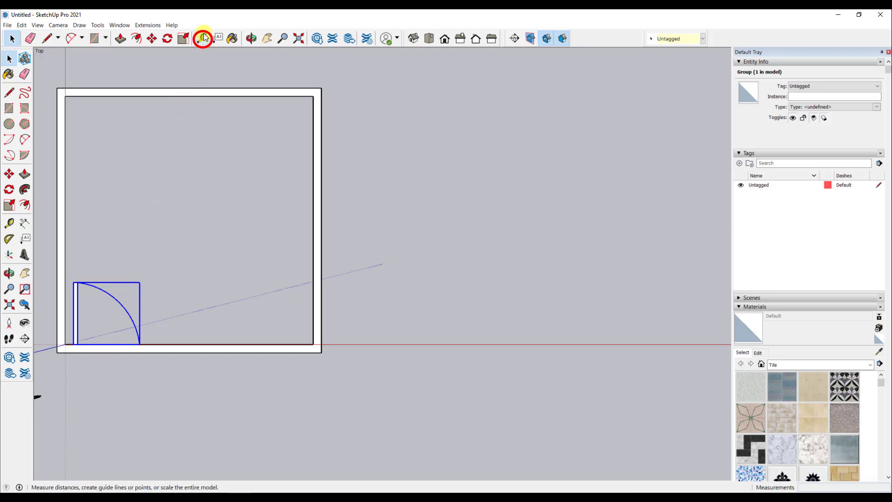
left_click(66, 236)
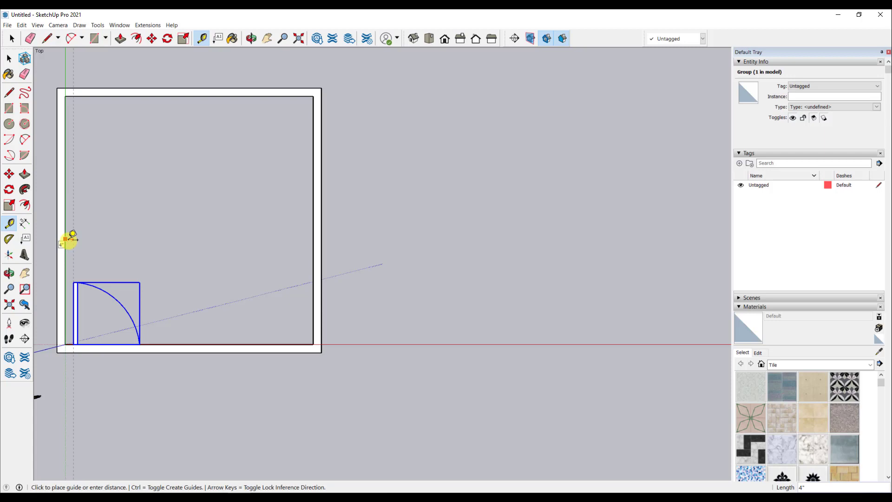
type("4")
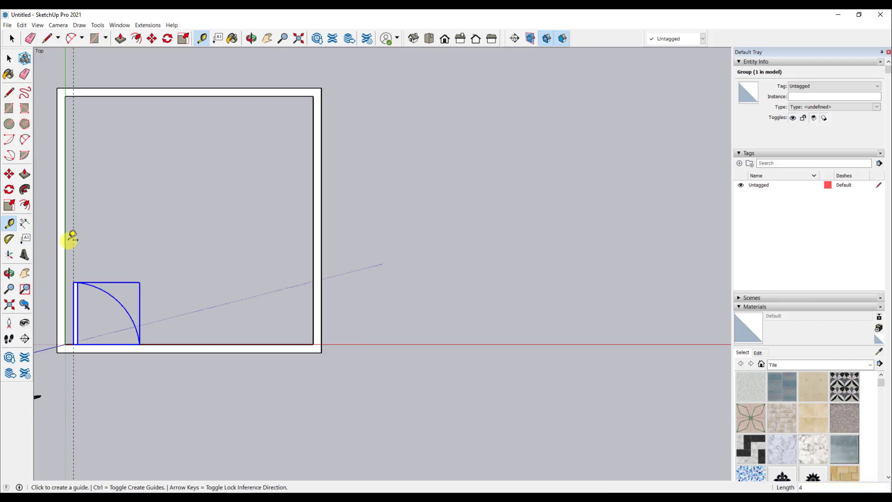
key("space")
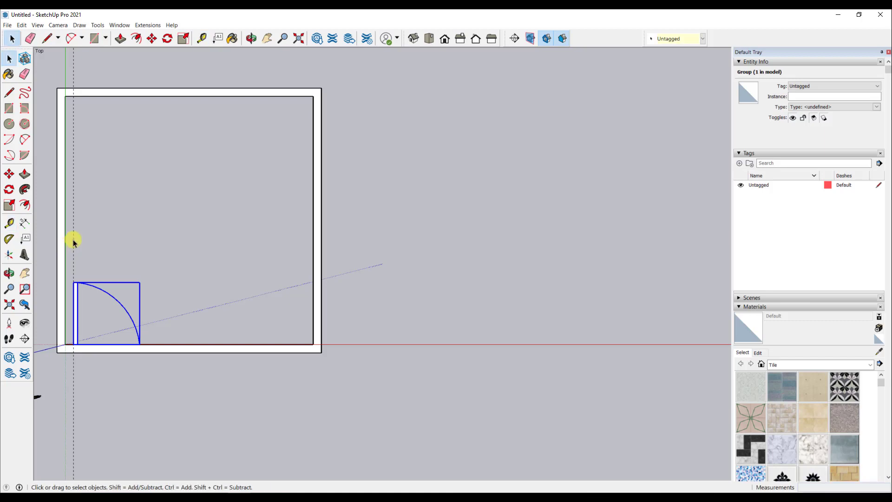
left_click(73, 241)
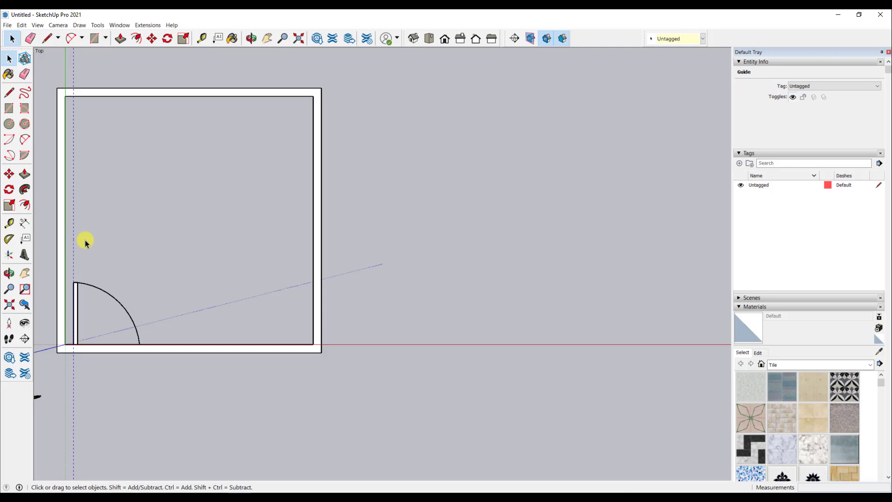
left_click(85, 243)
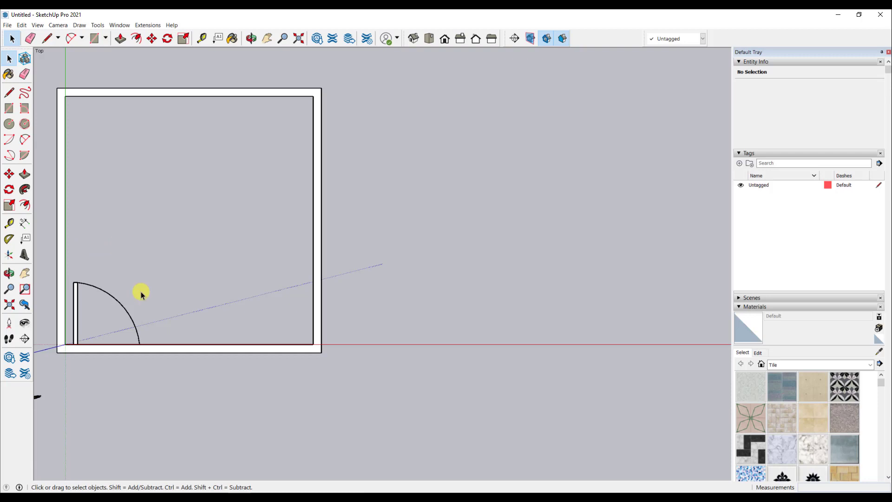
- Enter the wall group for editing and get the Line tool ready
double_click(154, 349)
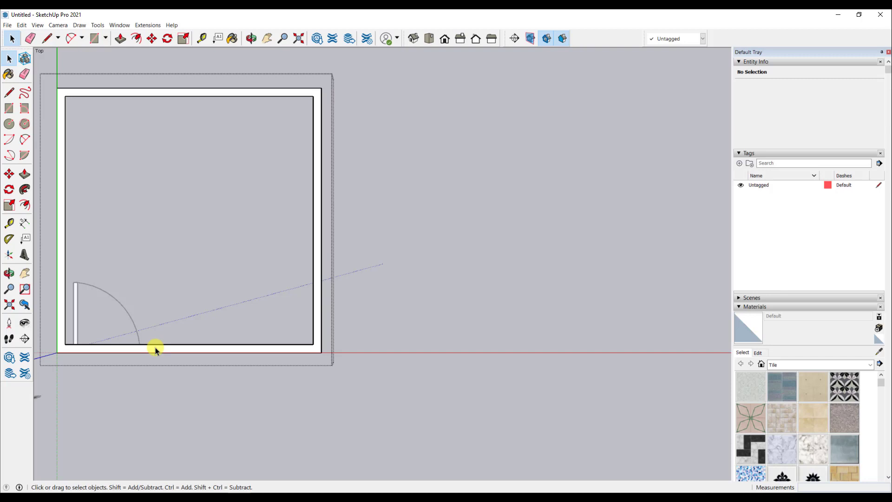
key("l")
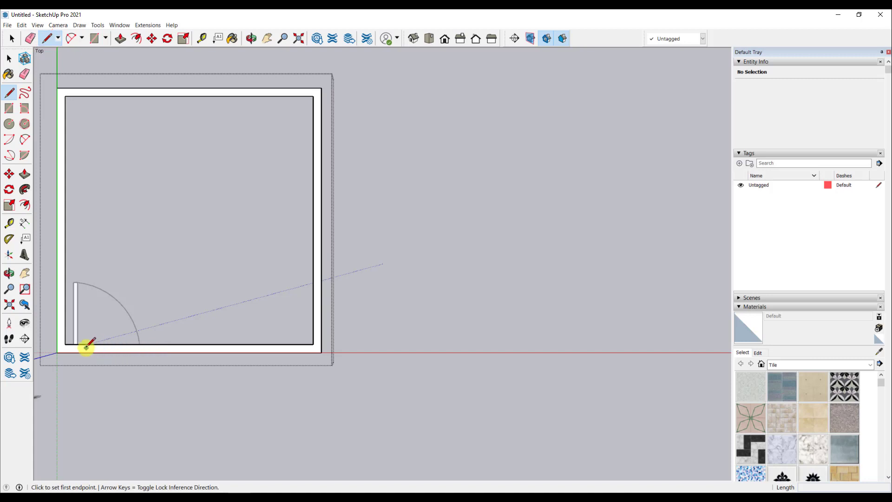
- Draw two lines across the bottom wall at the door leaf and the swing arc's end
scroll(77, 345, "up", 4)
middle_click_drag(77, 345, 265, 299, "shift")
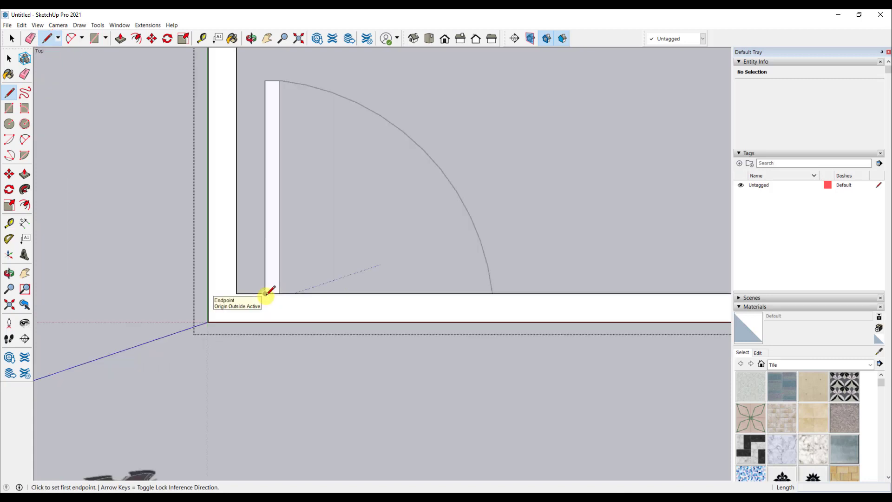
left_click(265, 294)
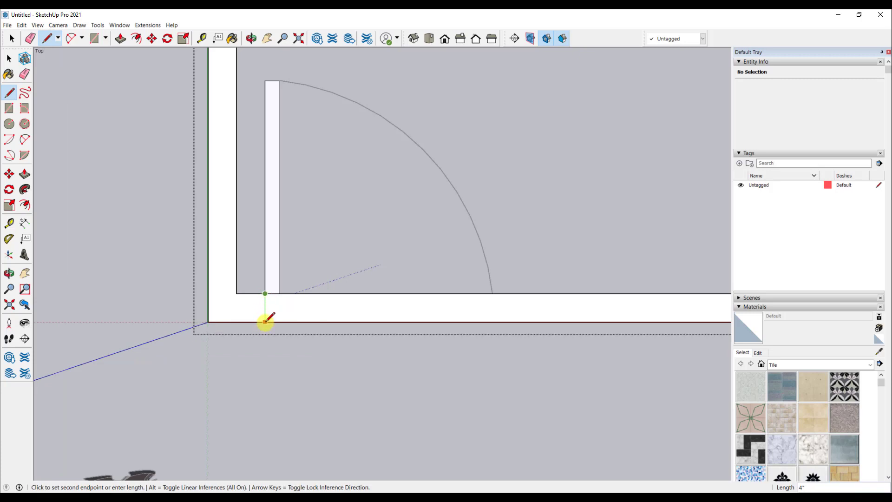
left_click(265, 321)
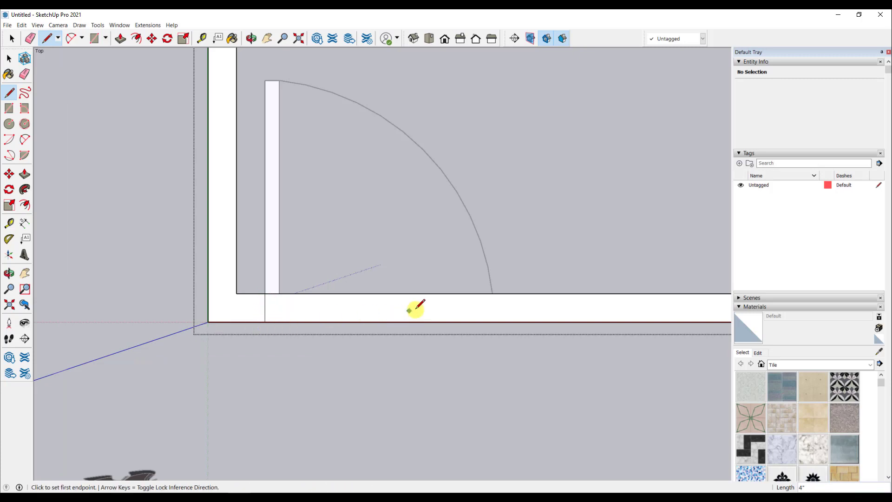
left_click(492, 293)
left_click(492, 321)
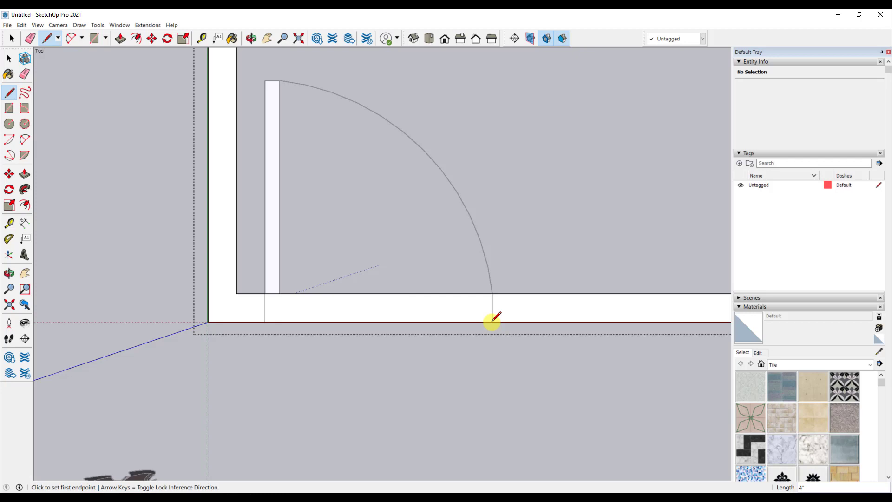
- Delete the inner and outer edges of the wall strip between those lines to open the doorway
key("space")
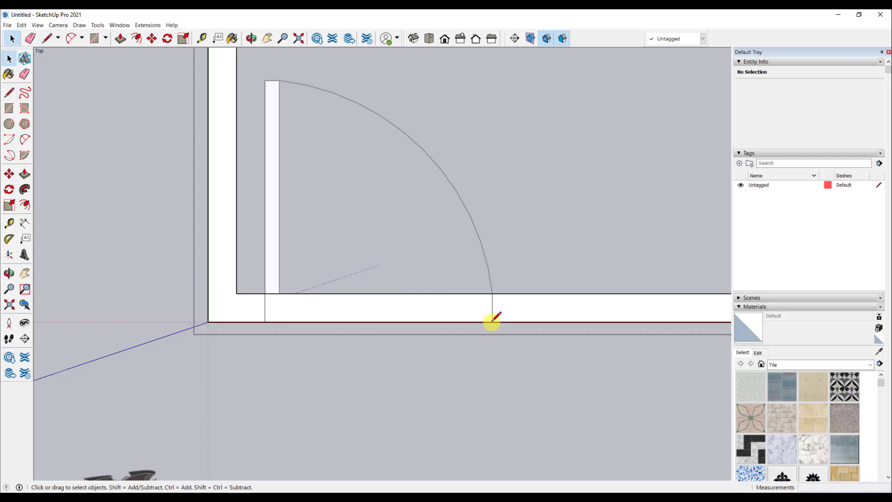
left_click(454, 305)
left_click(454, 294)
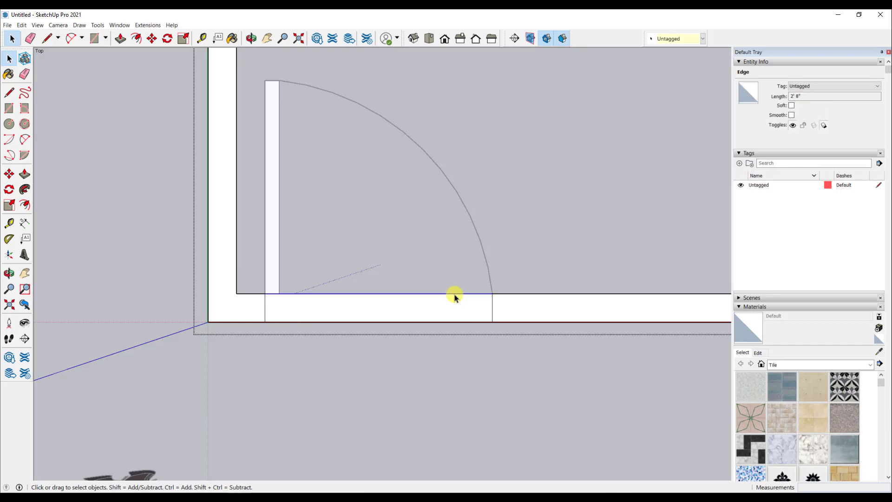
key("Delete")
left_click(437, 322)
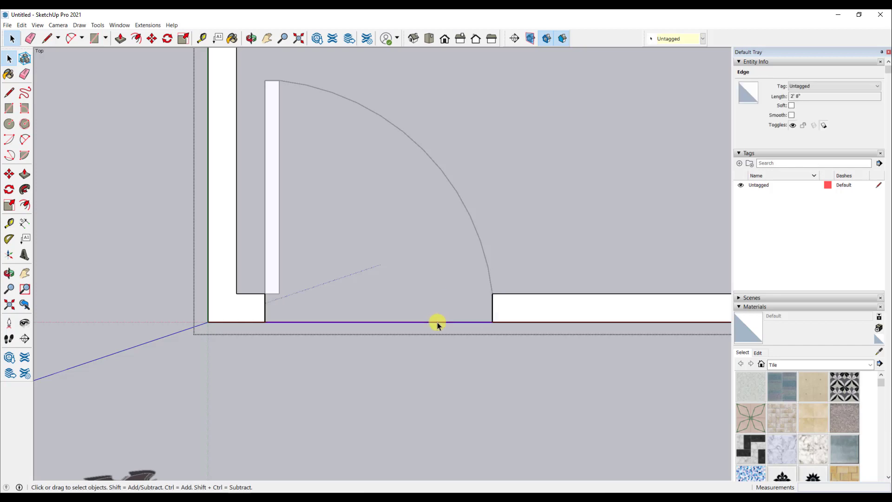
key("Delete")
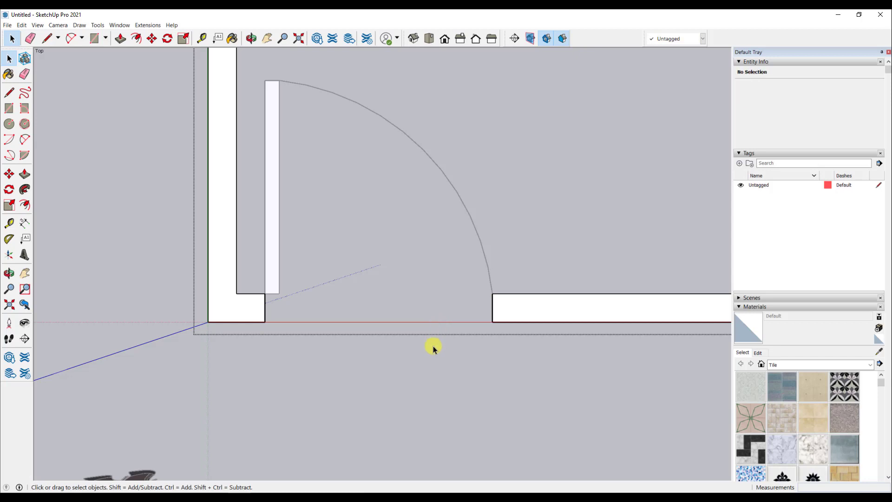
- Zoom out to show the whole room, then orbit slightly off the straight top-down view
scroll(433, 346, "down", 6)
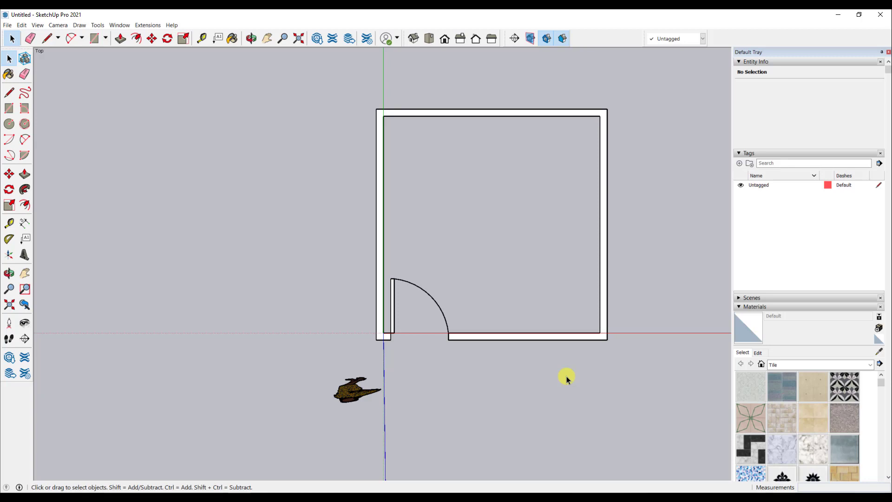
middle_click_drag(567, 375, 384, 376)
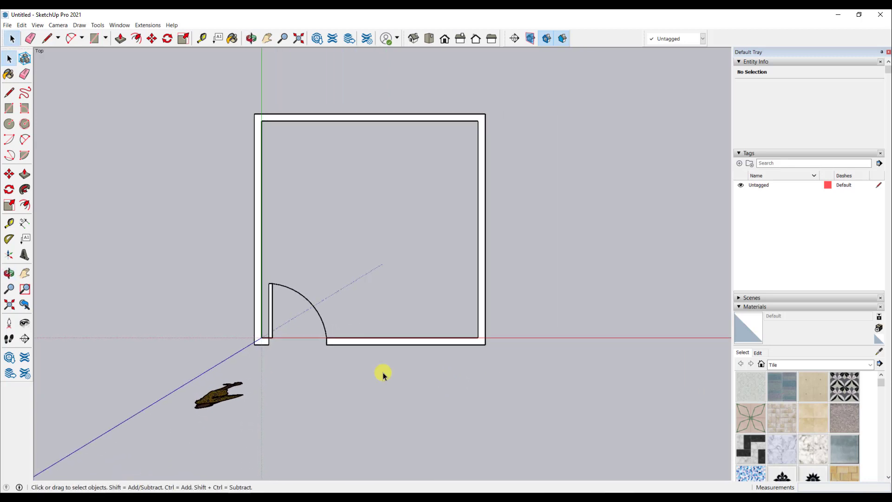